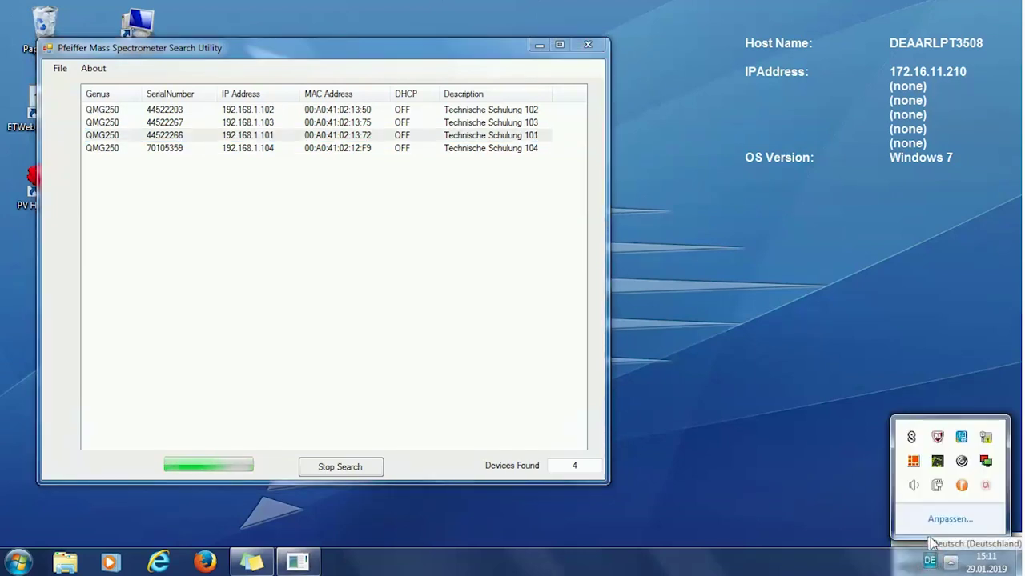
- Open the Internet Protocol Version 4 (TCP/IPv4) properties of the LAN connection via the Network and Sharing Center
right_click(984, 441)
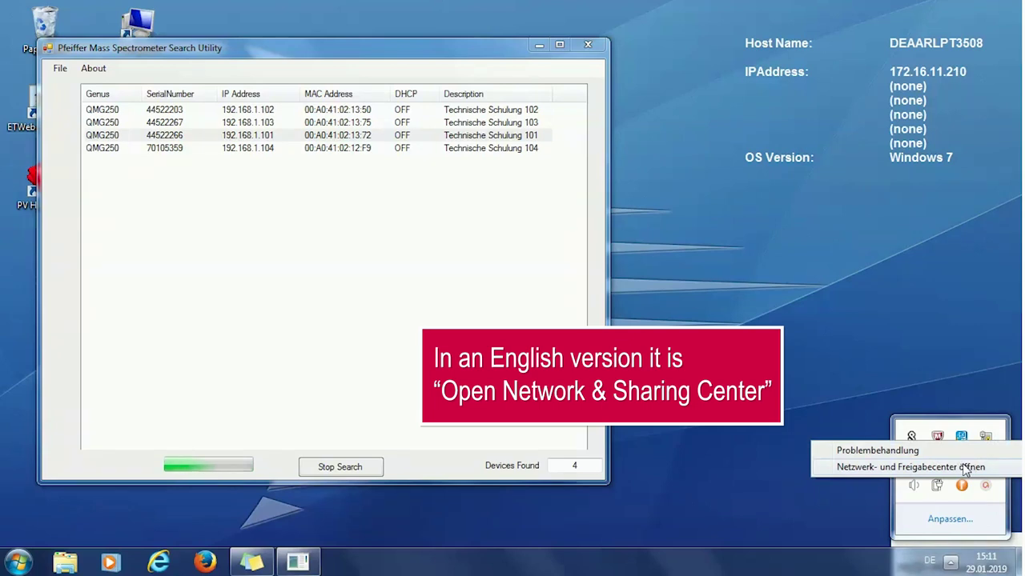
click(959, 469)
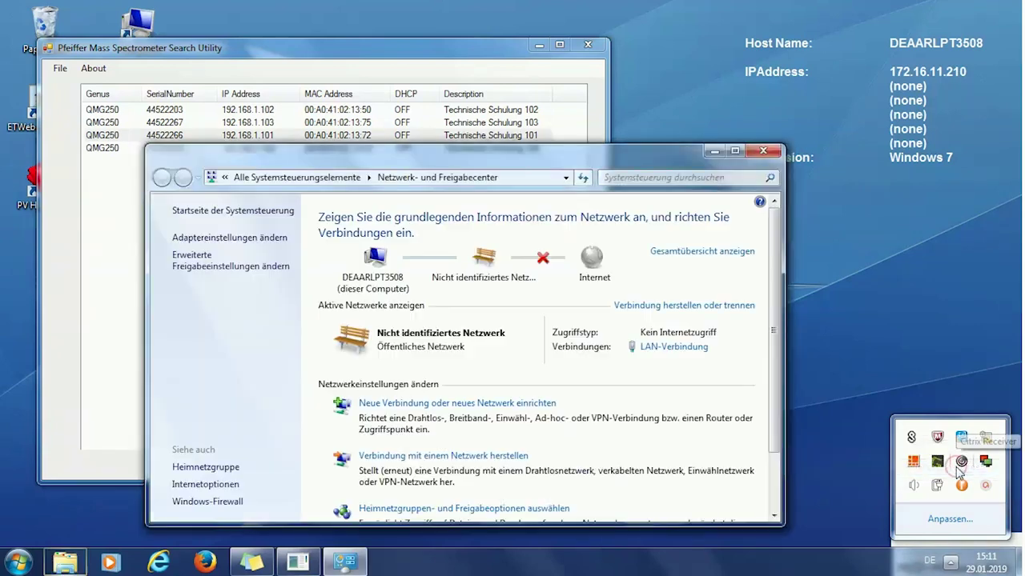
click(693, 351)
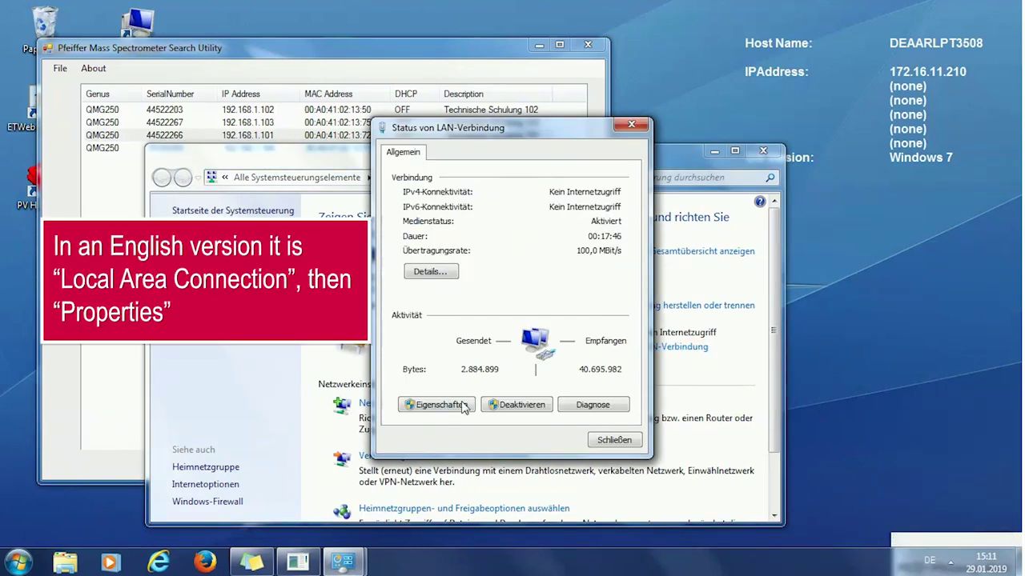
click(461, 406)
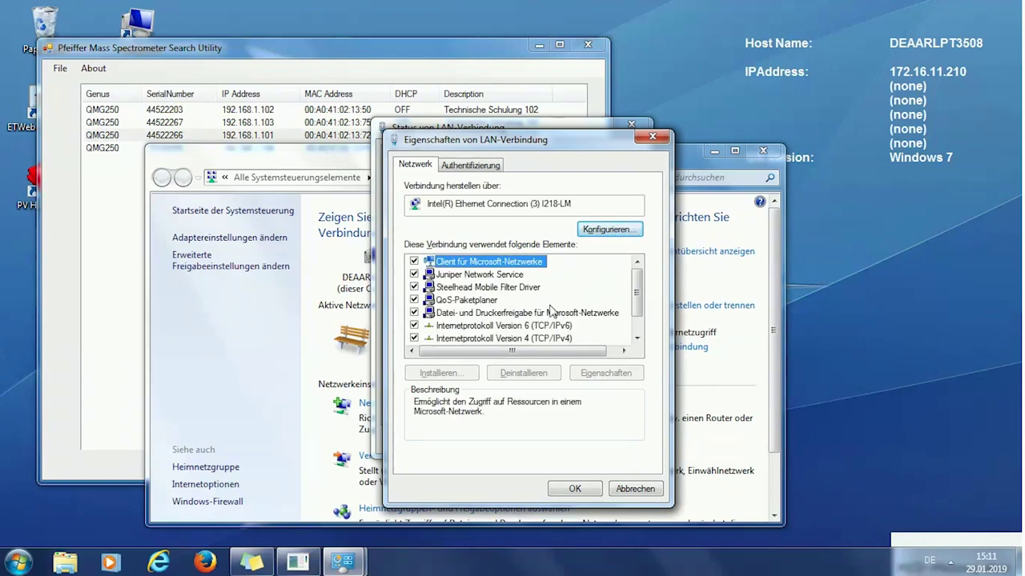
click(533, 338)
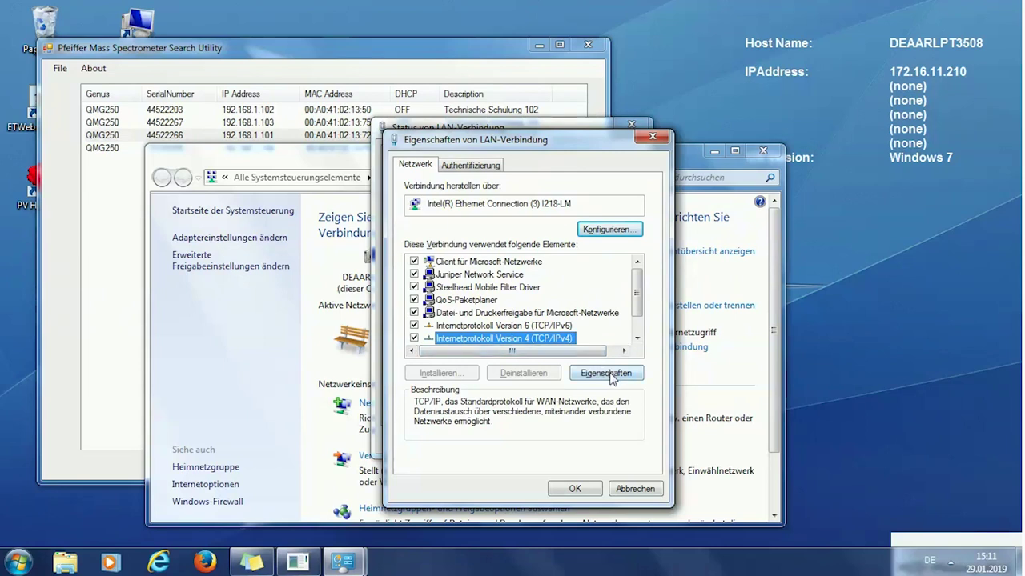
click(610, 376)
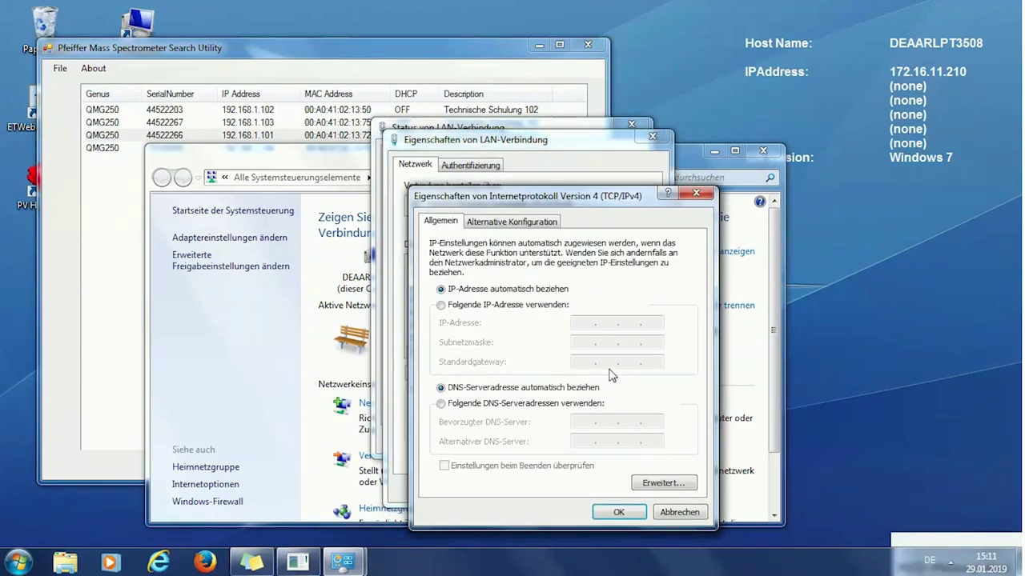
- Assign the PC the static IP address 192.168.1.42 with subnet mask 255.255.255.0, apply it and decline the computer restart
click(442, 305)
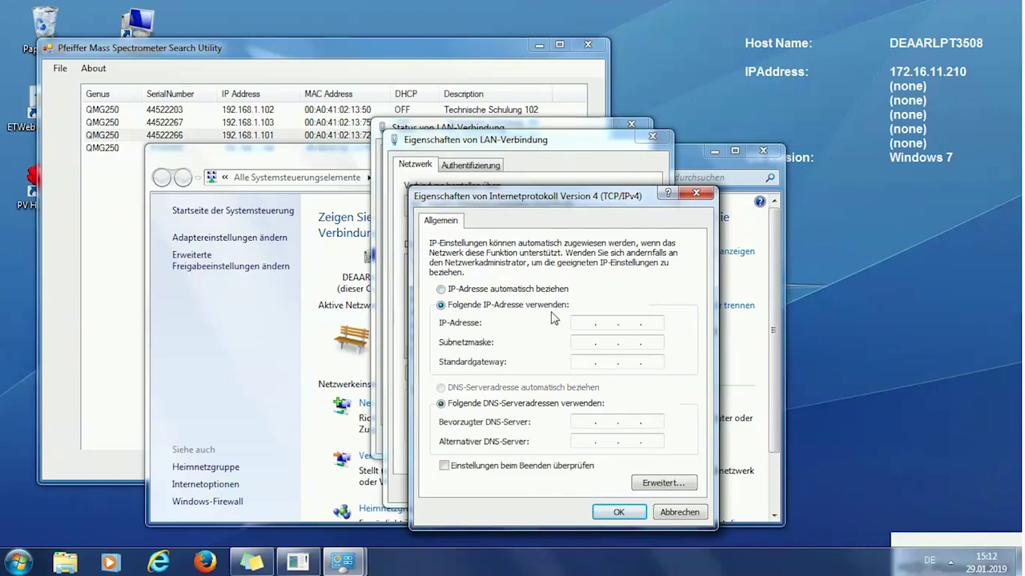
click(578, 324)
text(192 . 168 . 1 . 42)
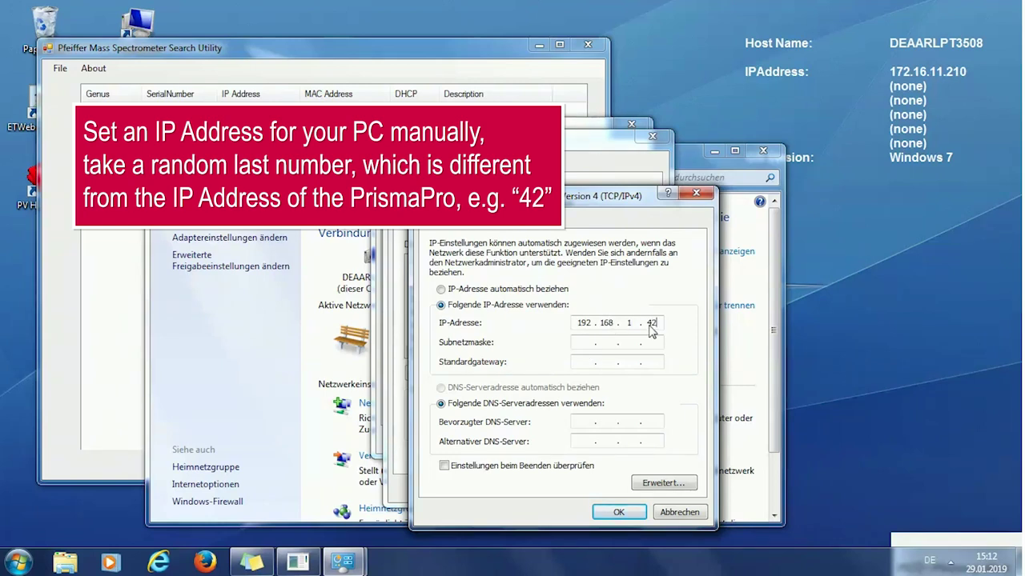
click(579, 343)
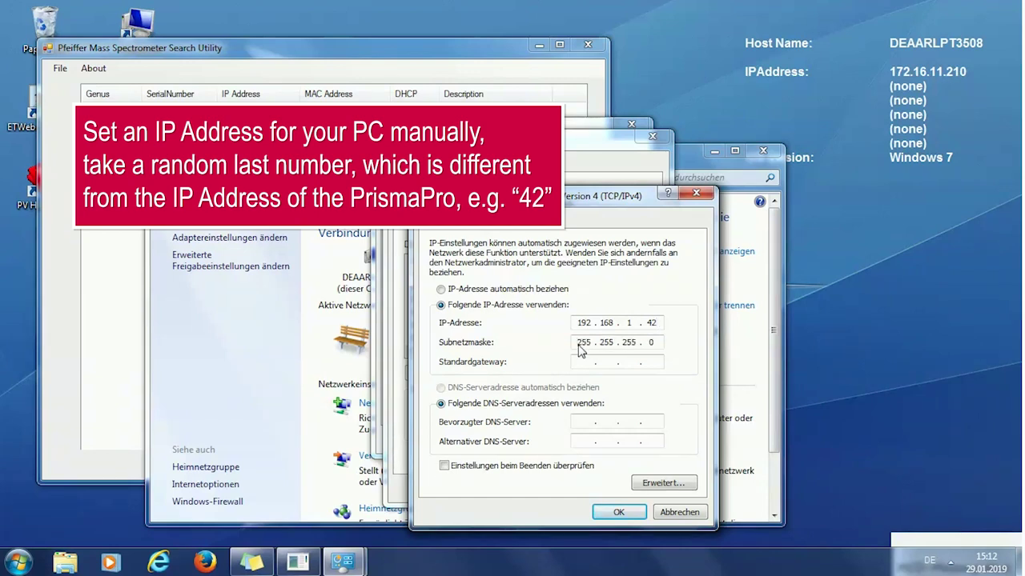
click(620, 514)
click(620, 514)
click(588, 490)
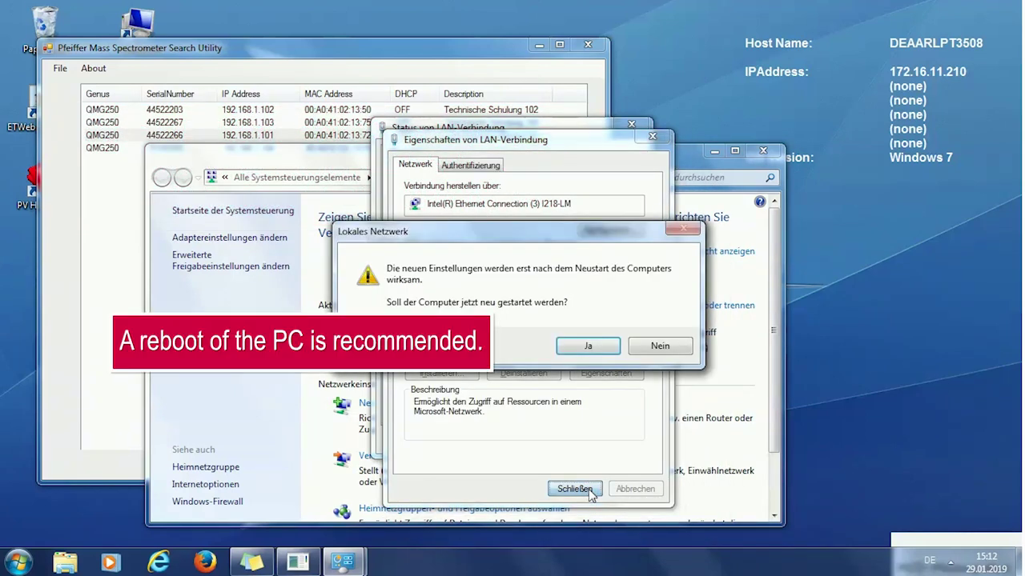
click(660, 349)
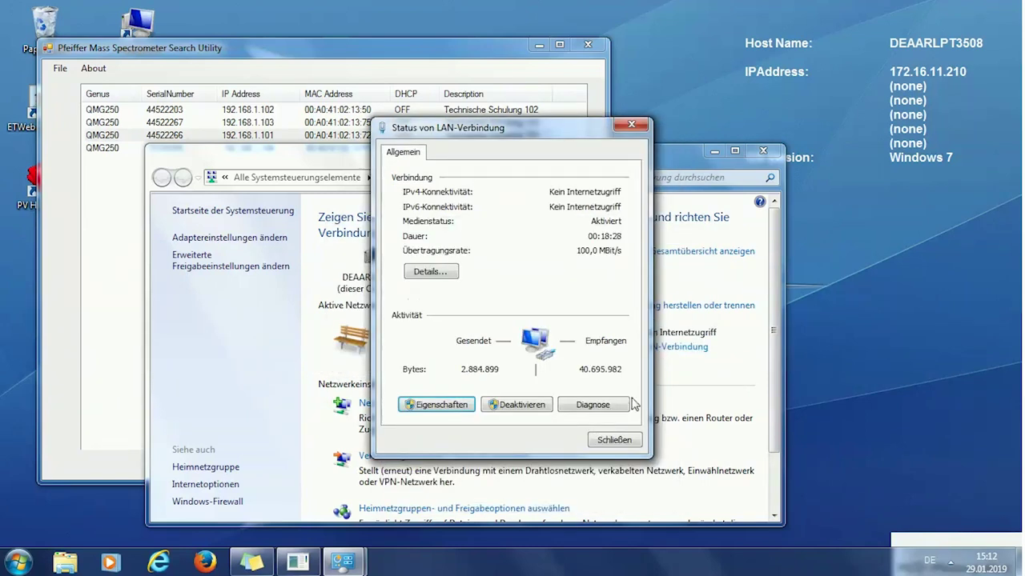
- Close the LAN status dialog, the Network and Sharing Center and the Mass Spectrometer Search Utility
click(614, 439)
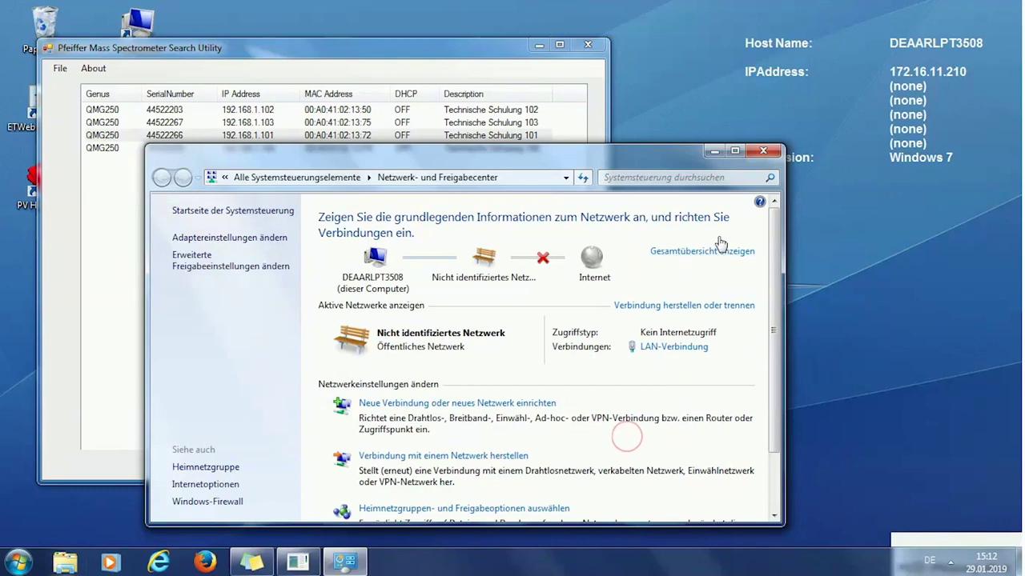
click(763, 151)
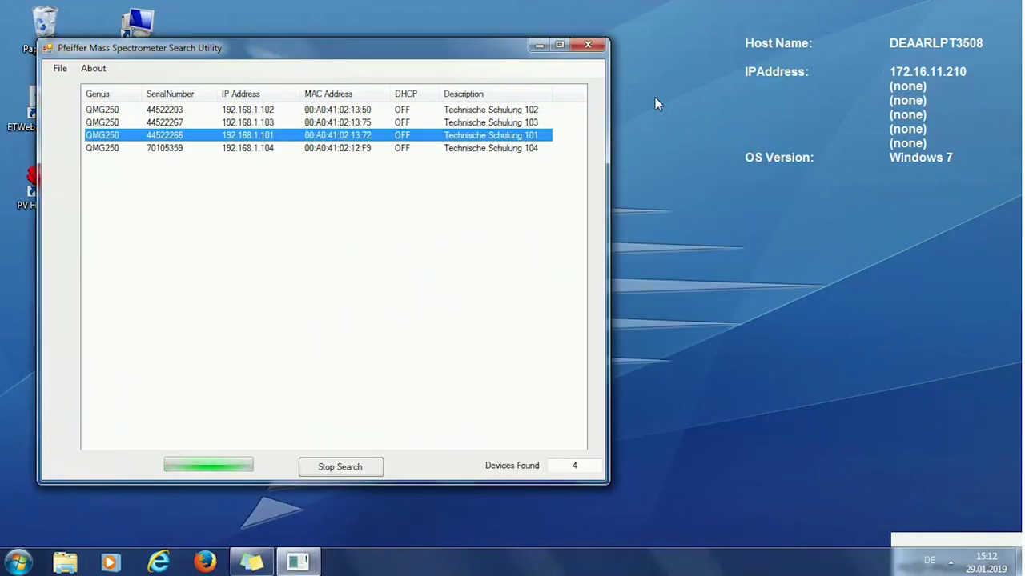
click(587, 44)
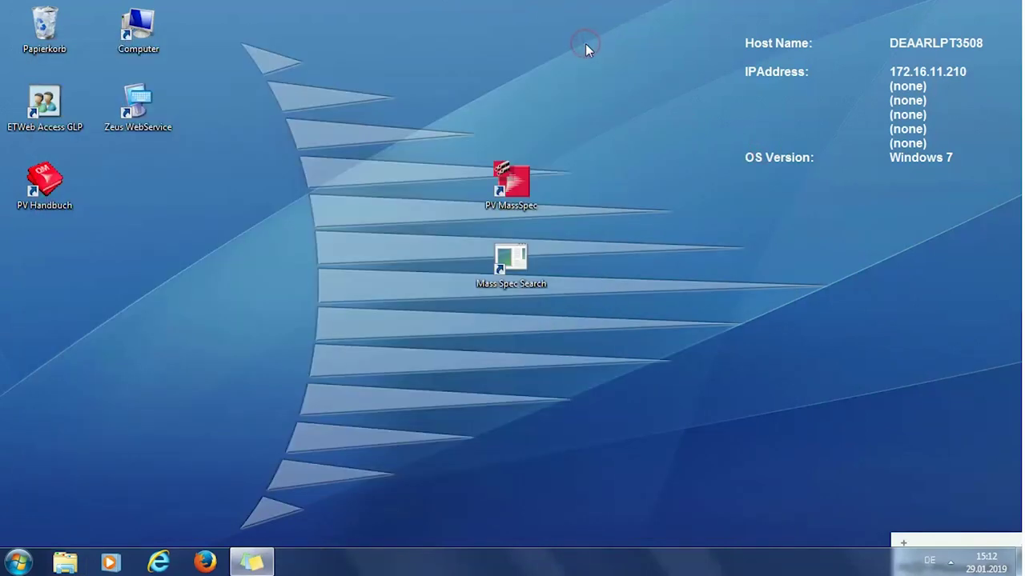
- Launch PV MassSpec and open the HTTP sensor connections for editing, accepting the sensor reset notice
double_click(522, 192)
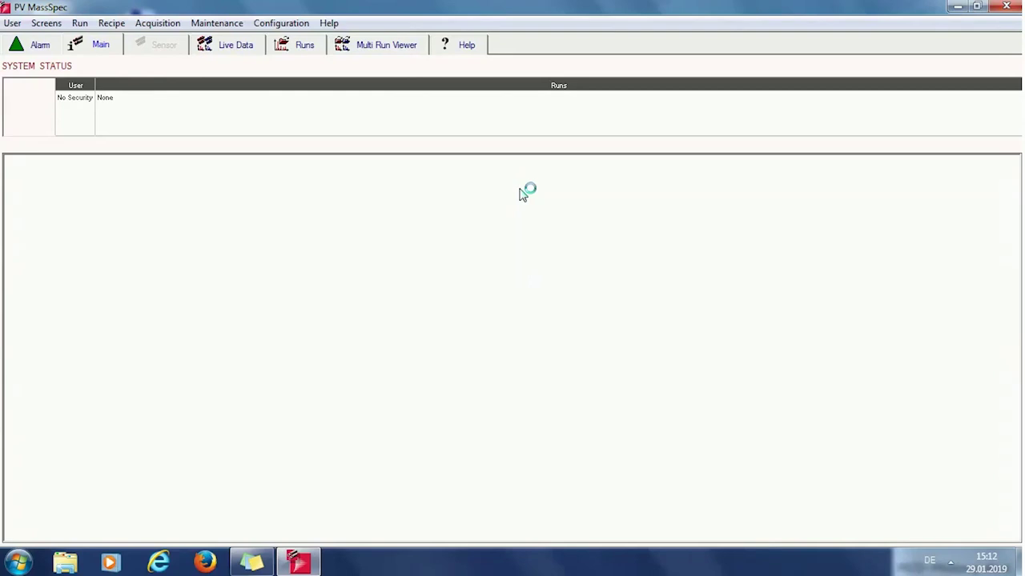
click(279, 29)
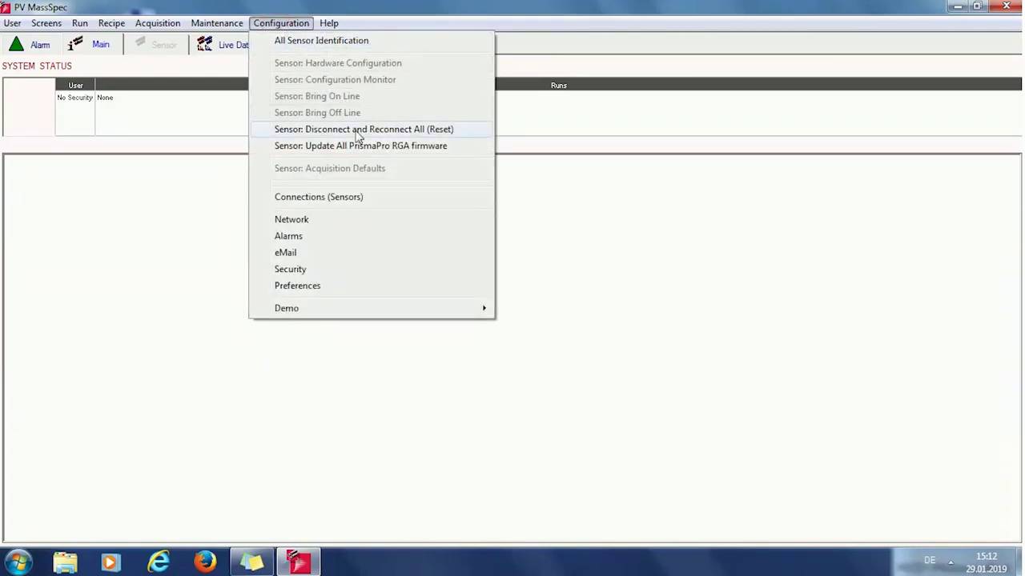
click(358, 206)
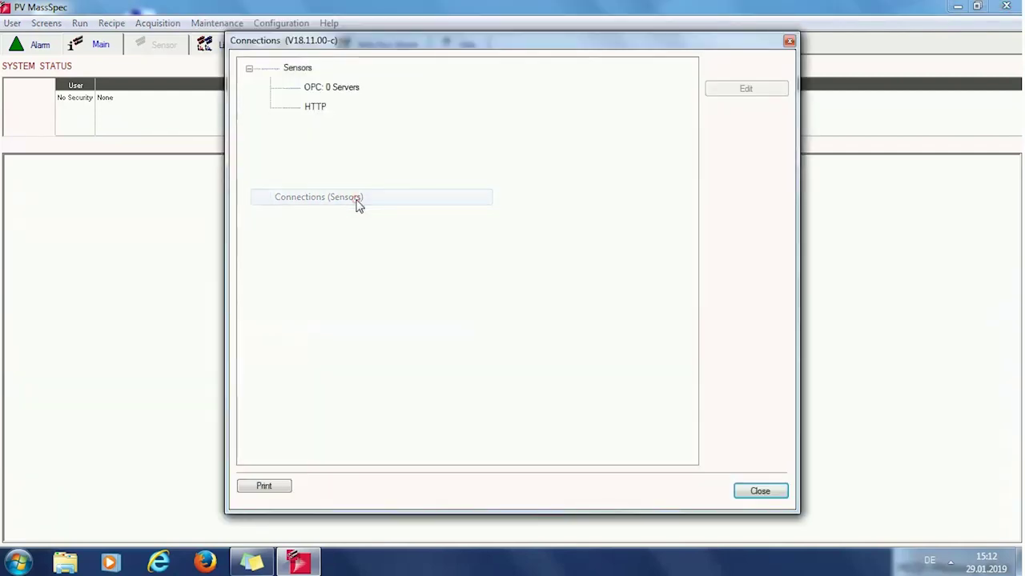
click(320, 110)
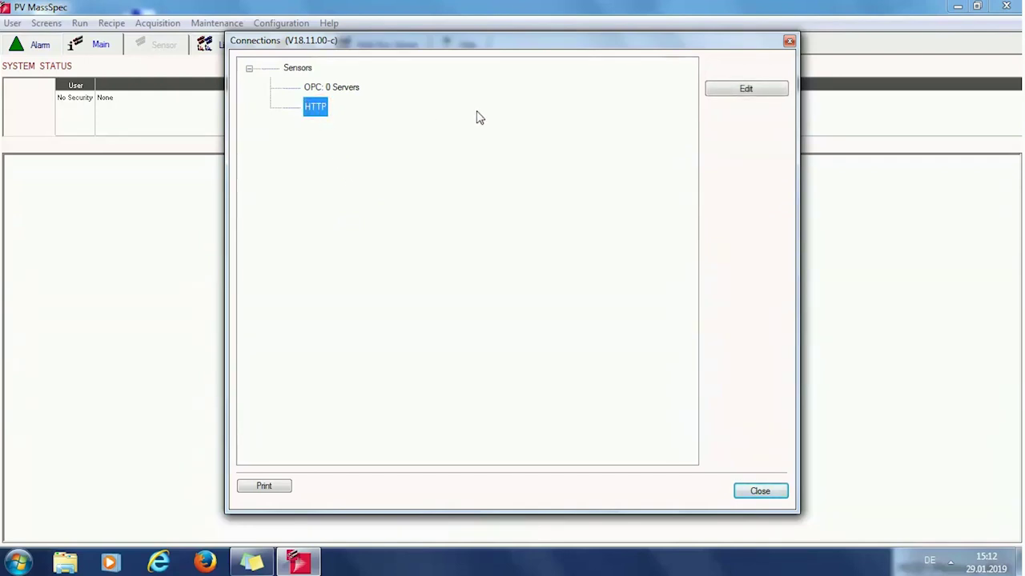
click(729, 94)
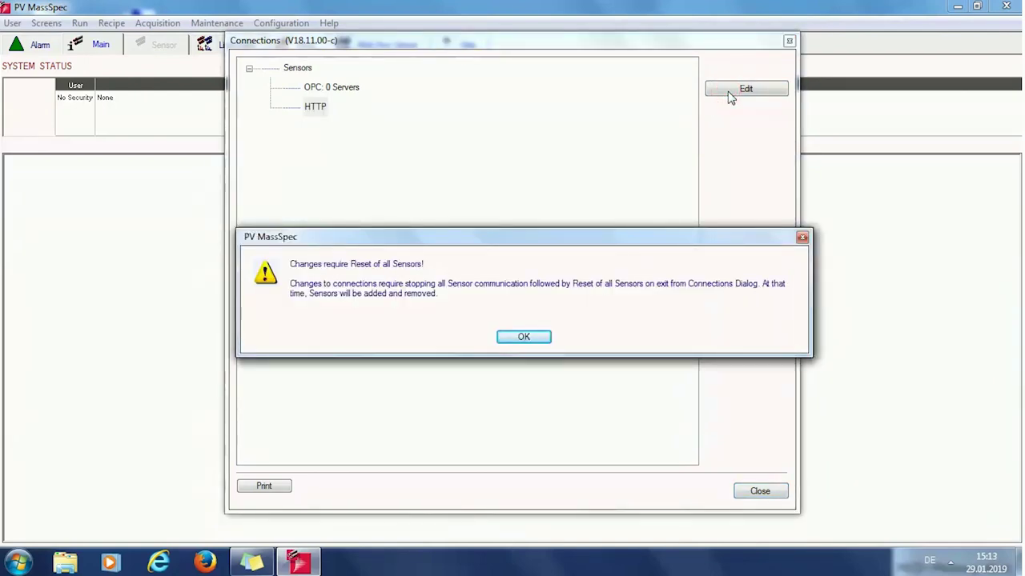
click(523, 337)
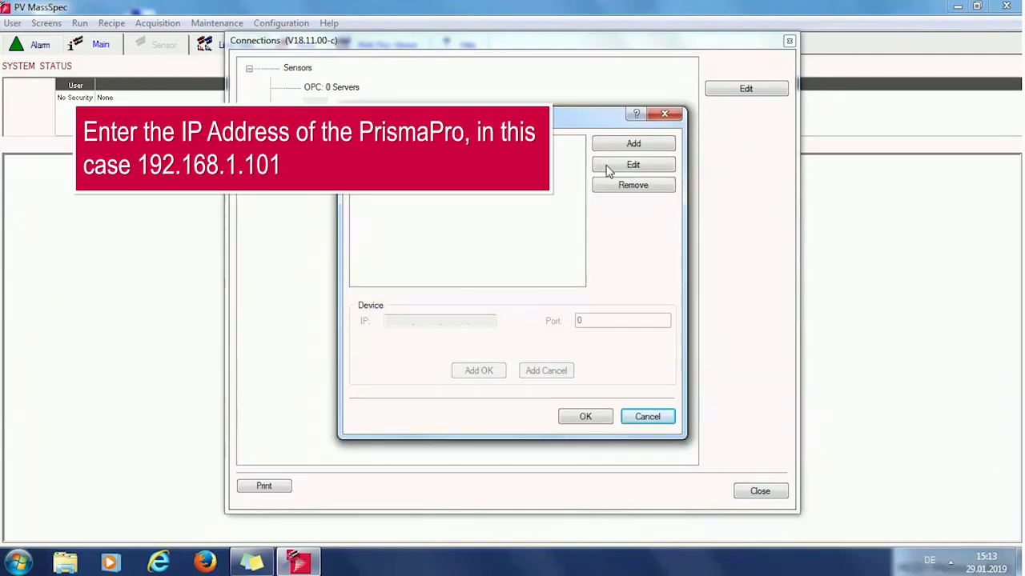
- Add an HTTP device with IP 192.168.1.101 on port 80, save it and close the Connections dialog
click(622, 146)
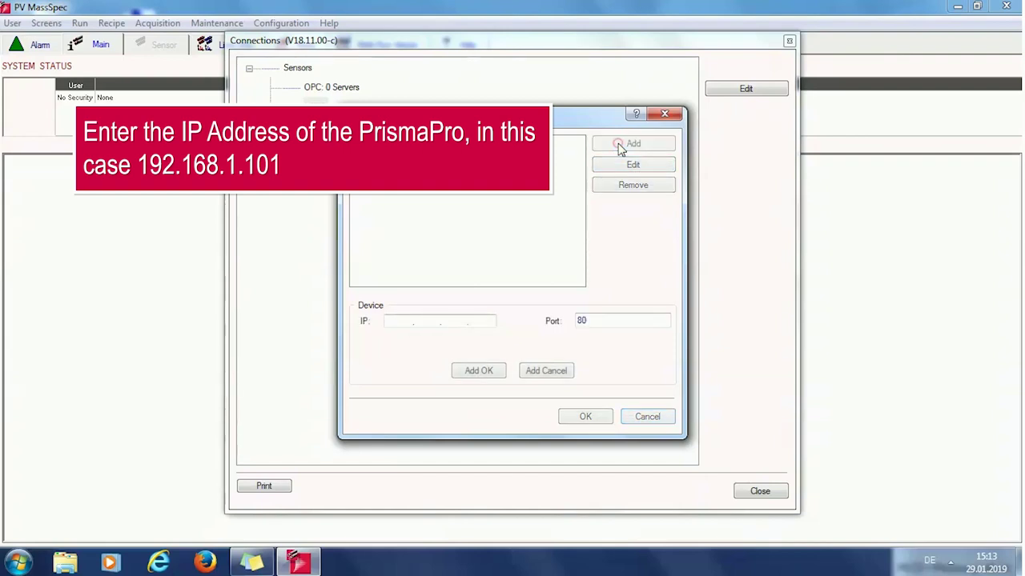
click(402, 320)
text(192.168.1.)
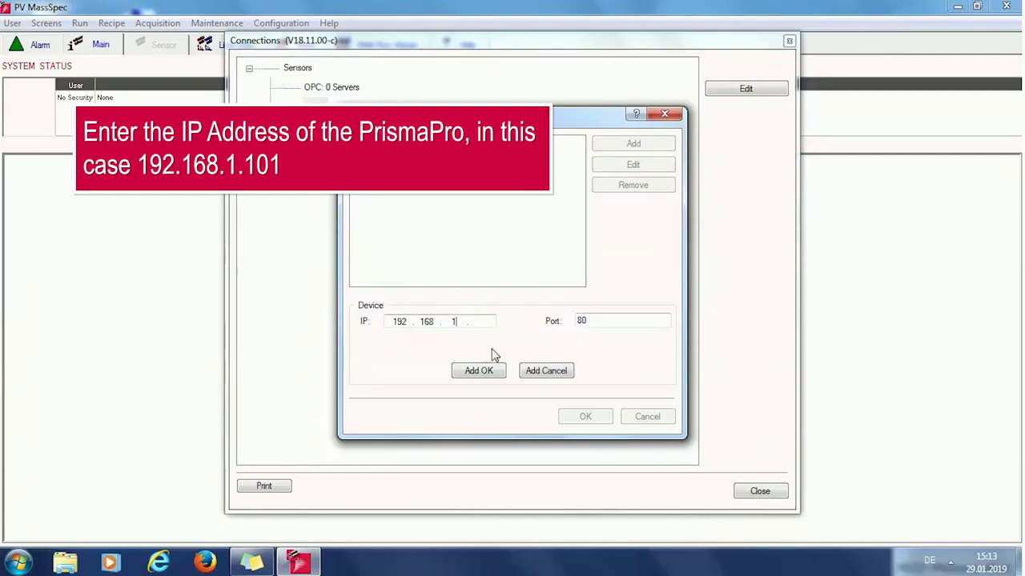
click(483, 322)
text(101)
click(491, 377)
click(585, 422)
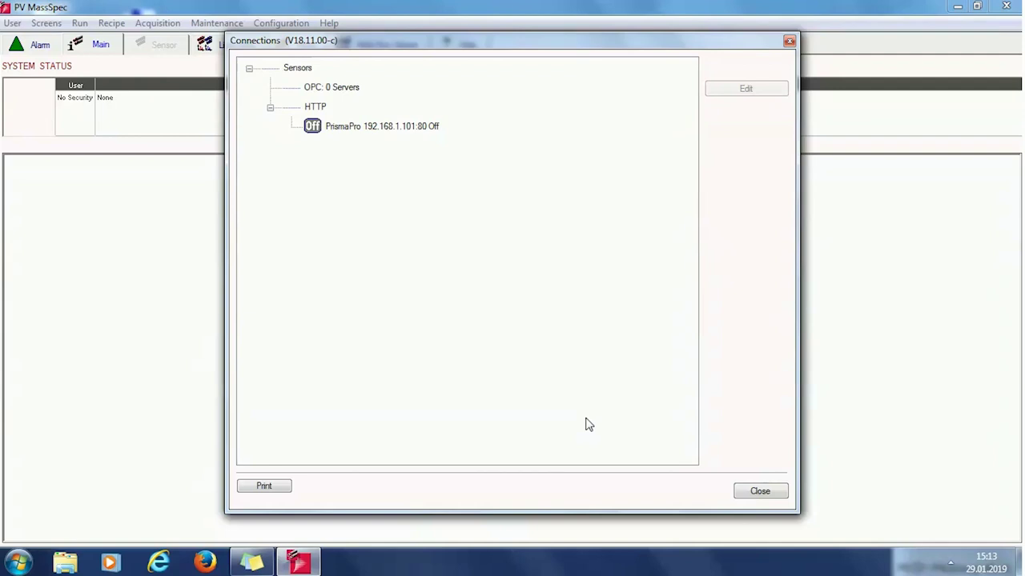
click(756, 492)
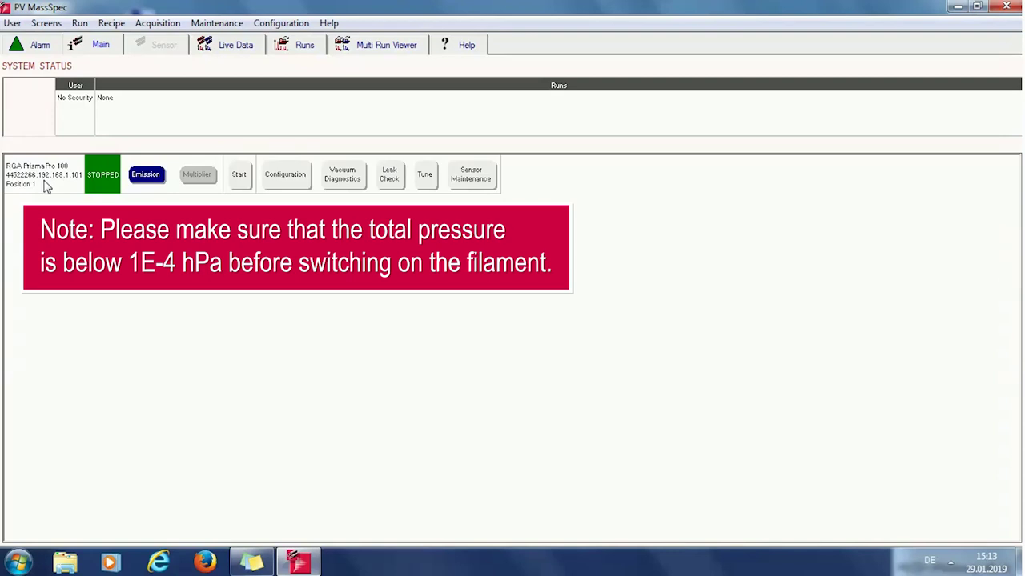
- Switch on the PrismaPro's emission, and run and stop a spectrum acquisition in Vacuum Diagnostics
click(146, 175)
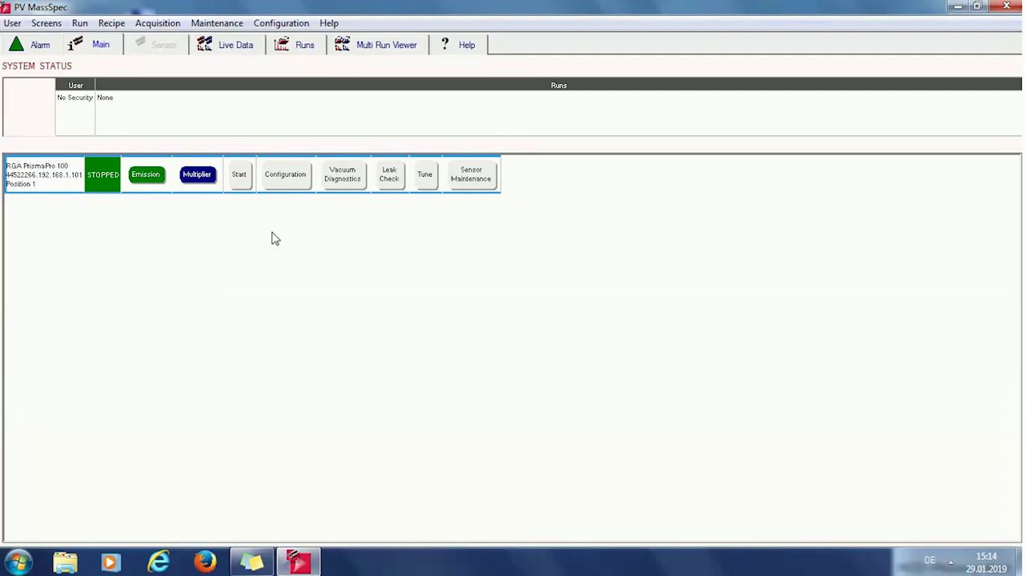
click(346, 177)
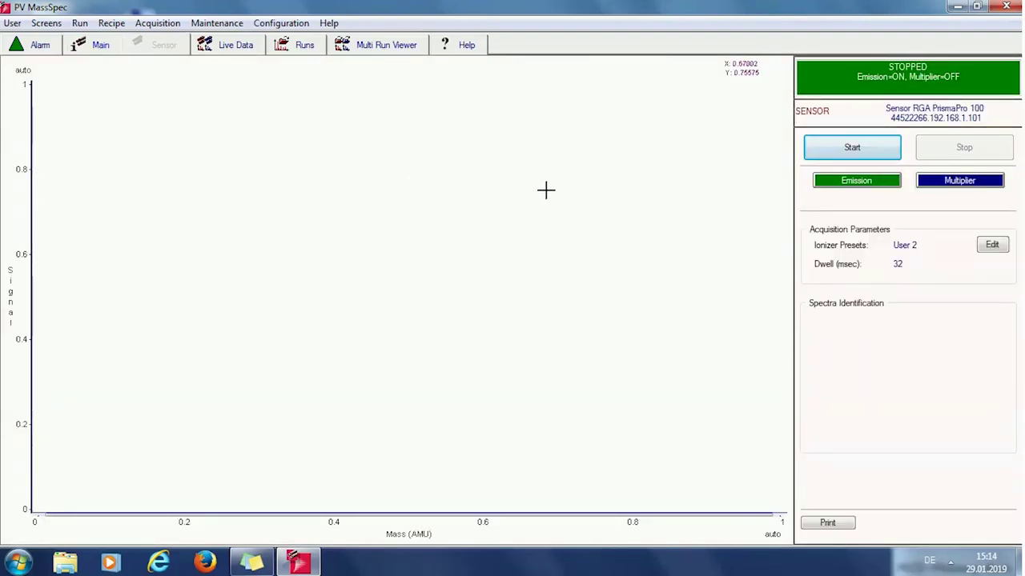
click(863, 153)
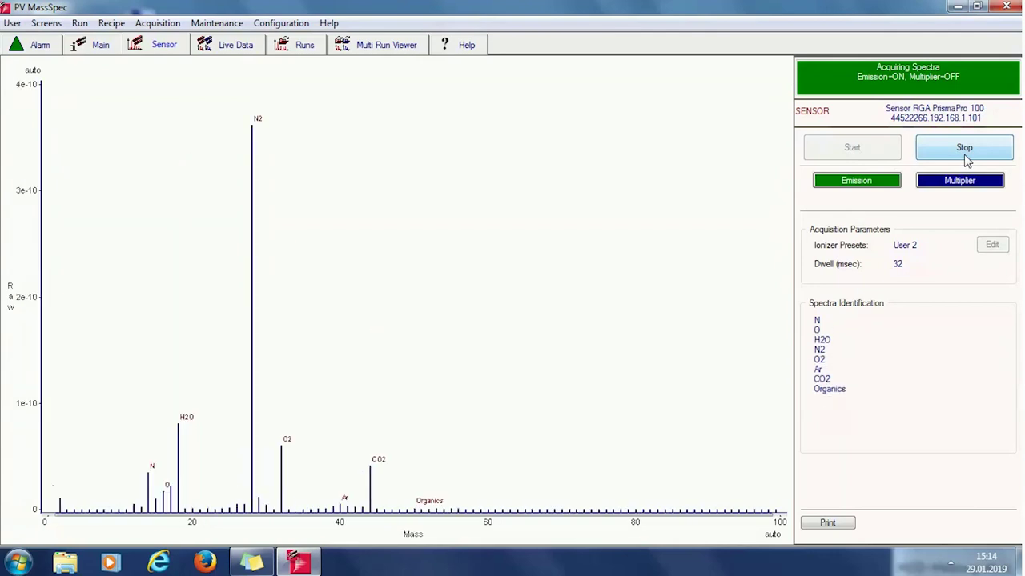
click(966, 157)
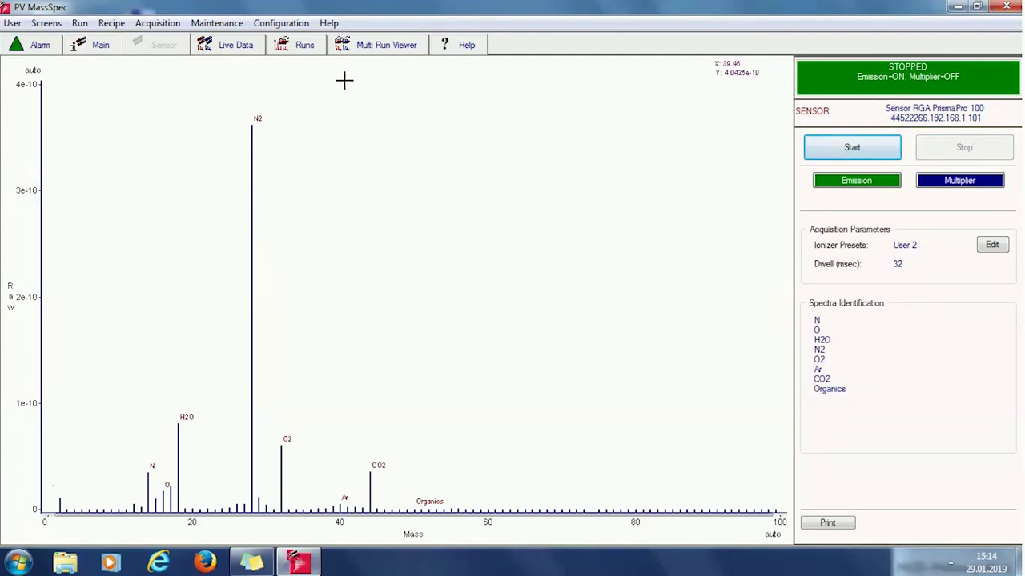
- Return to the main sensor overview and start creating a new recipe from scratch
click(101, 47)
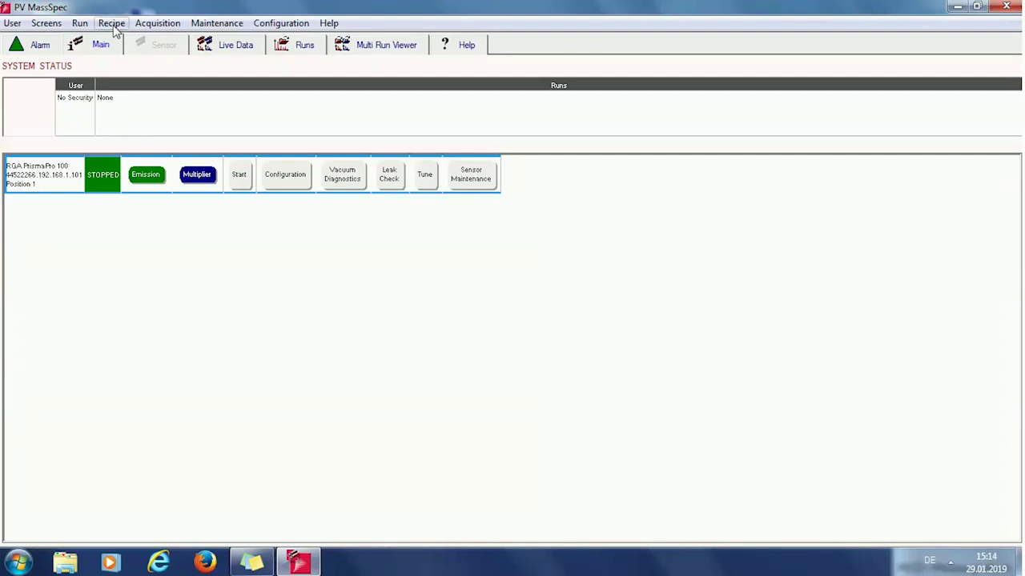
click(112, 24)
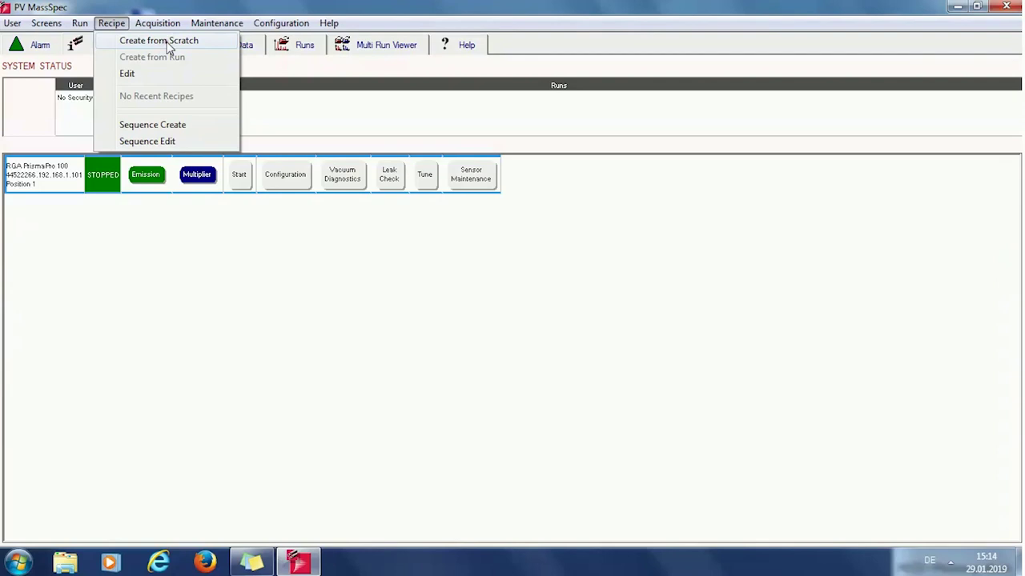
click(159, 41)
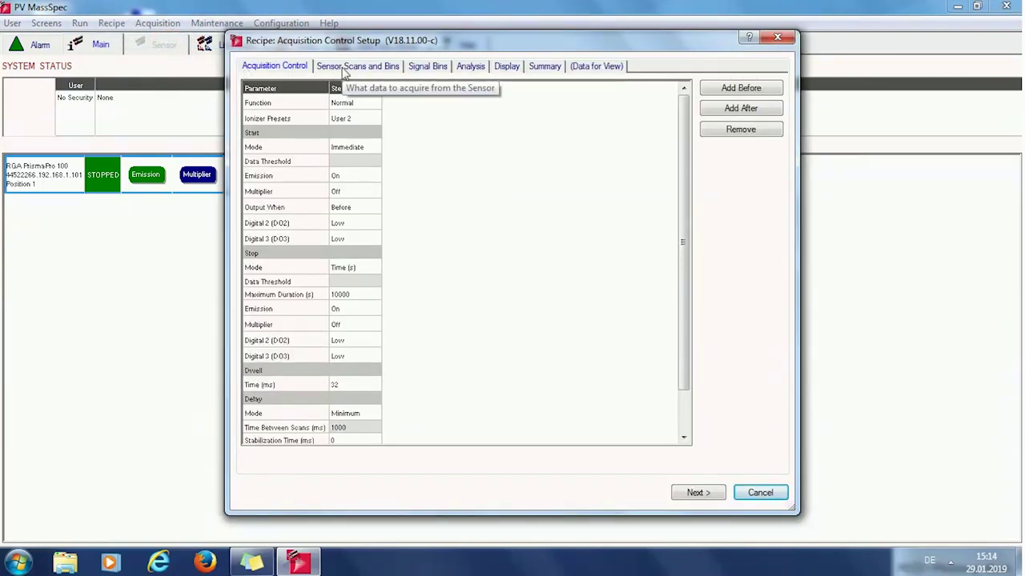
- Set the recipe's sensor acquisition mode to Selected Masses and Status (Bins) and add the automatic default bins
click(344, 69)
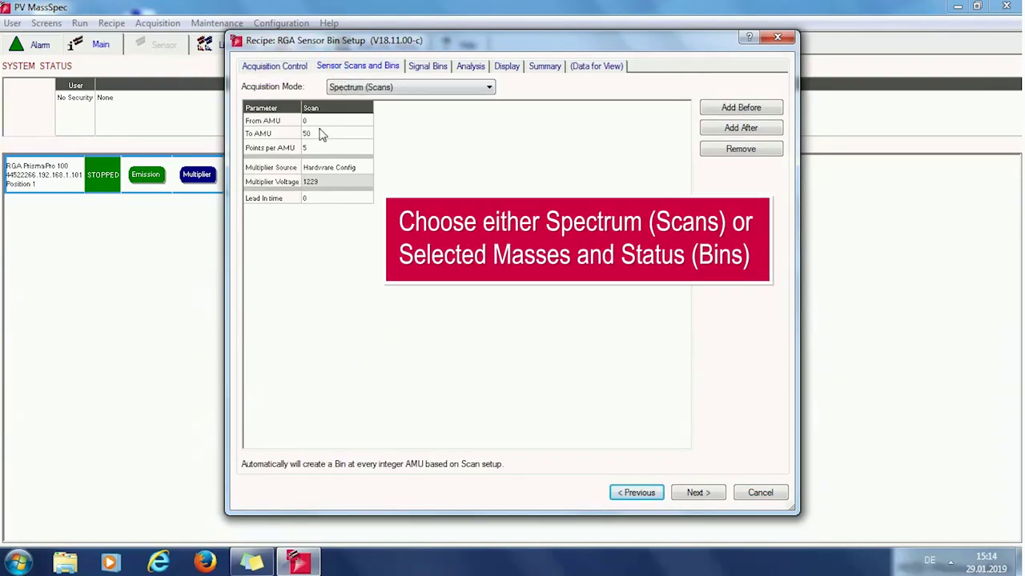
click(487, 88)
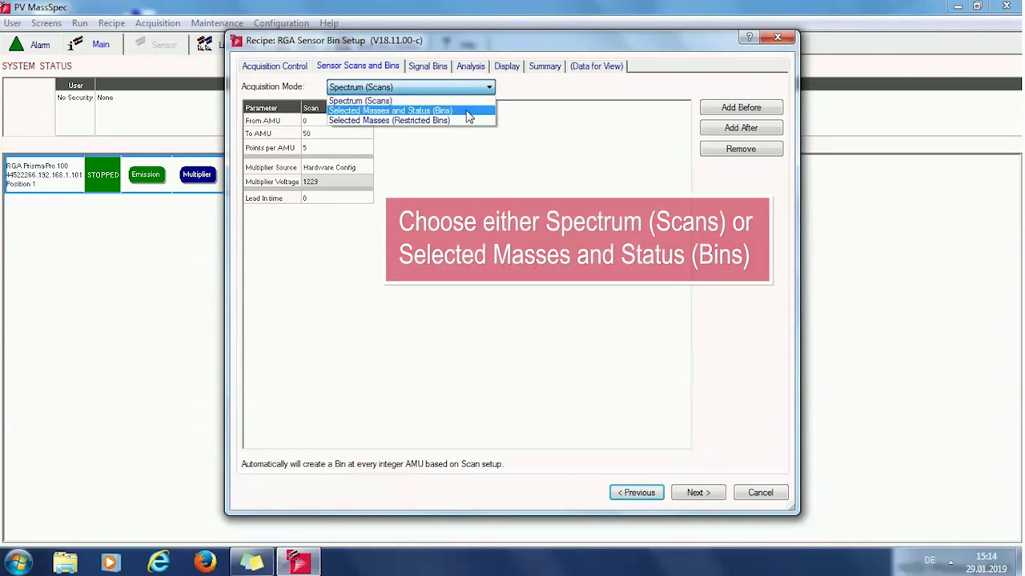
click(468, 112)
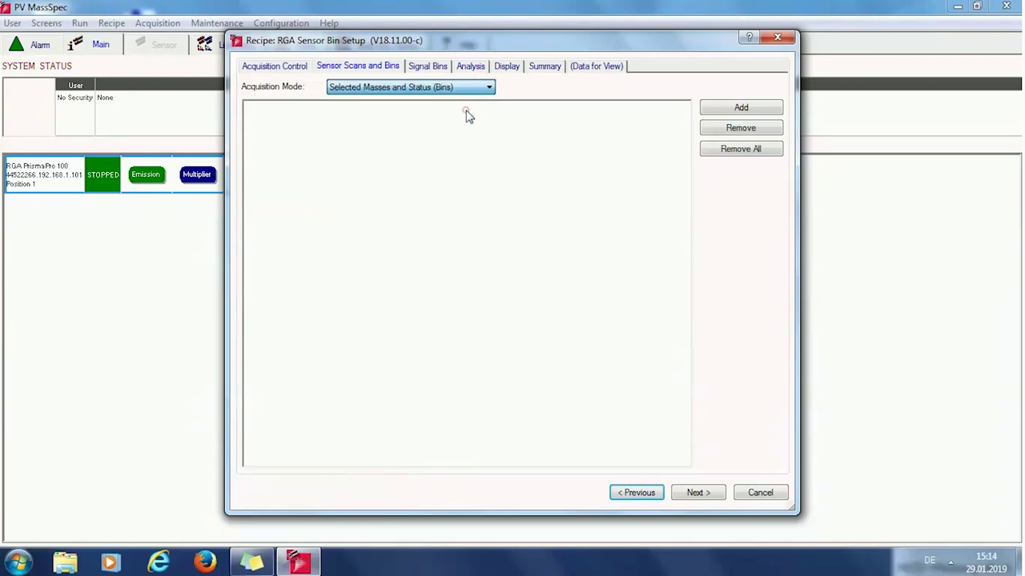
click(753, 111)
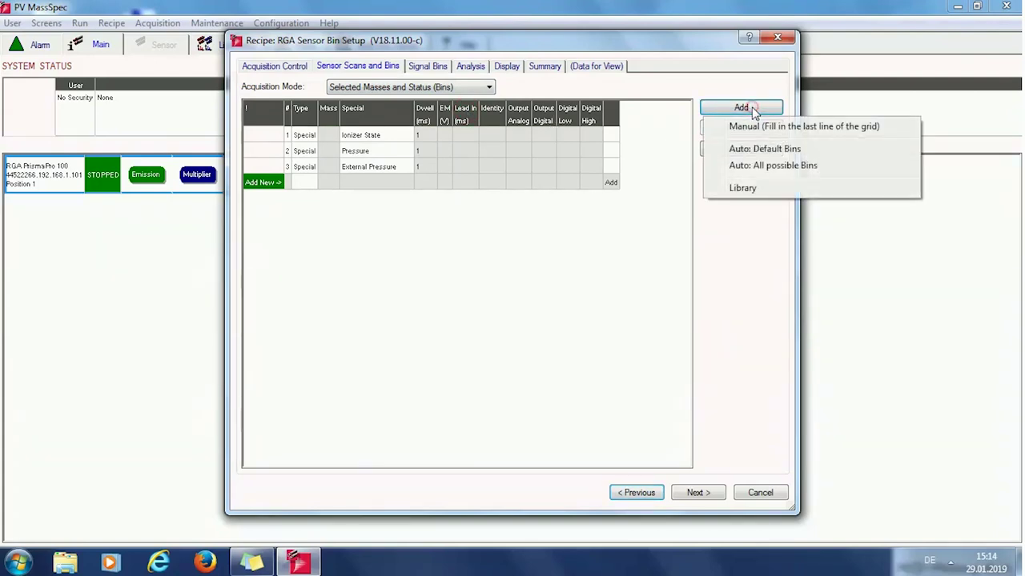
click(763, 148)
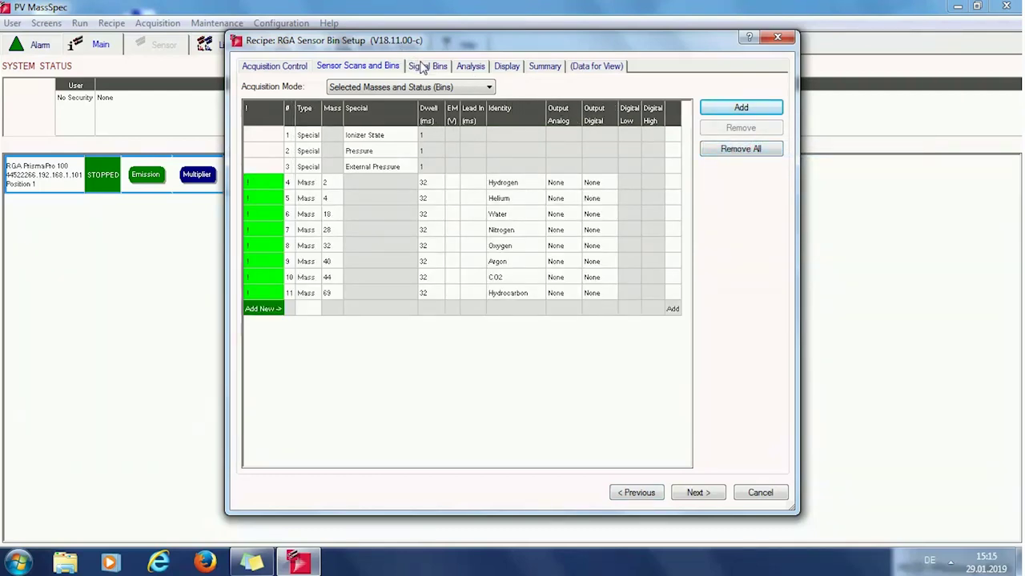
- Review the recipe's setup summary and save the recipe as test-mid.isc in the recipes folder
click(554, 68)
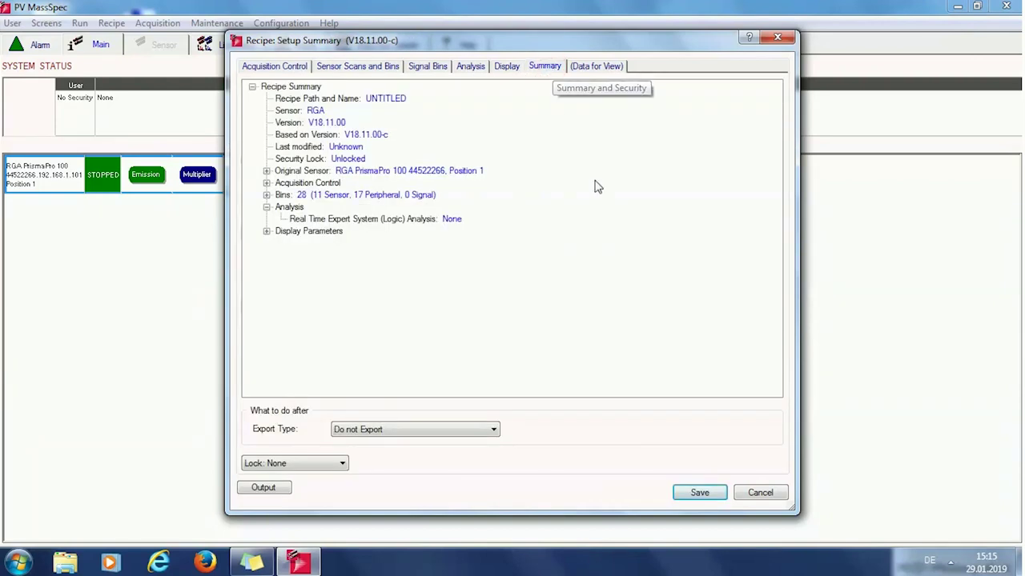
click(700, 494)
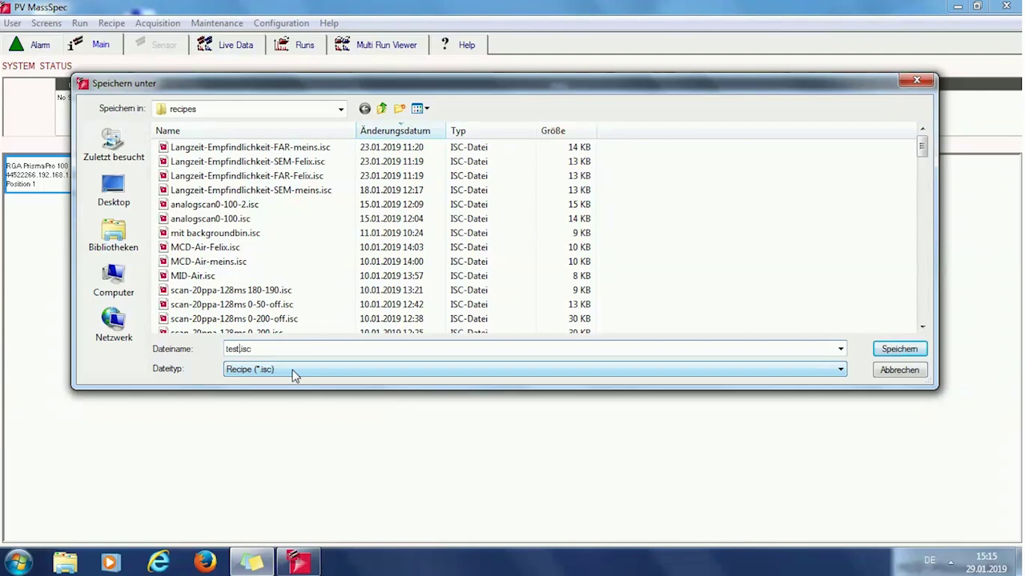
key(Return)
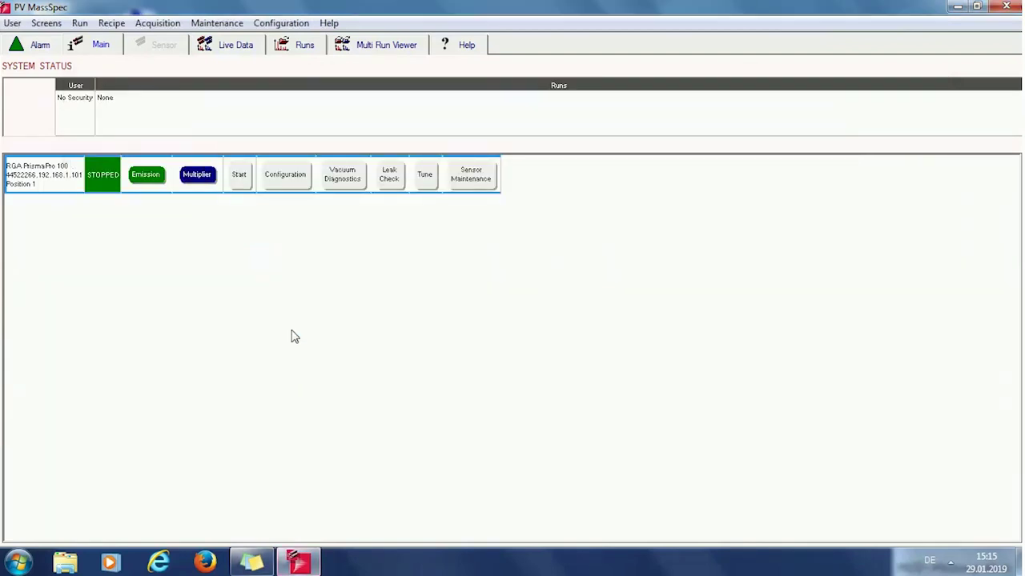
- Load the recipe test-mid.isc from file for the PrismaPro sensor and start its acquisition once
click(245, 181)
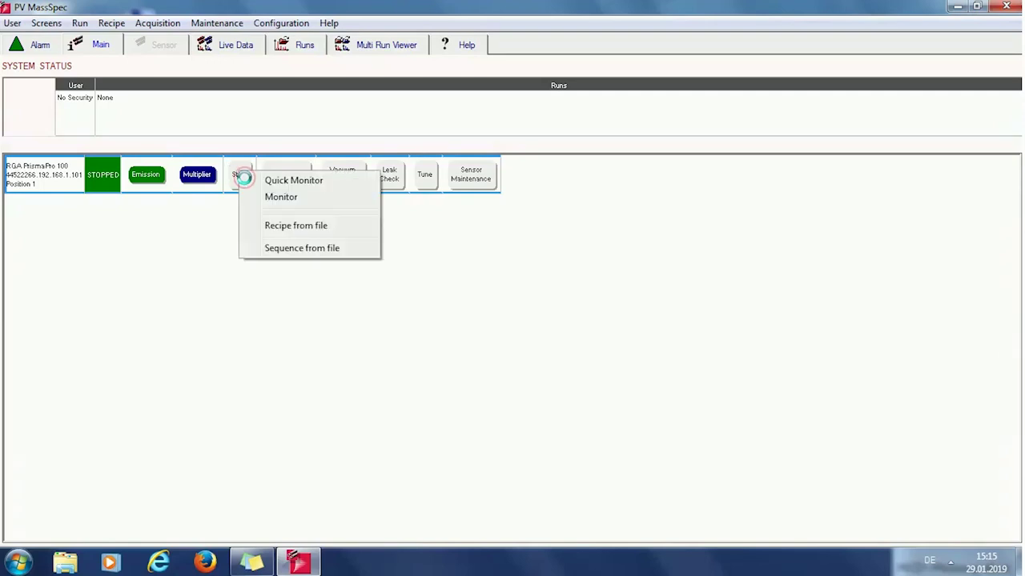
click(276, 227)
click(217, 149)
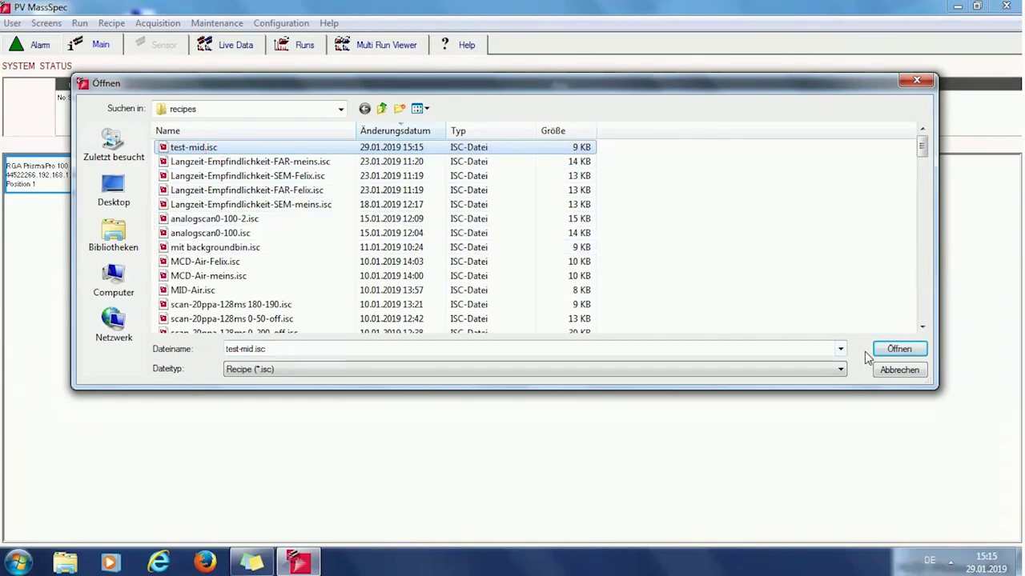
click(898, 349)
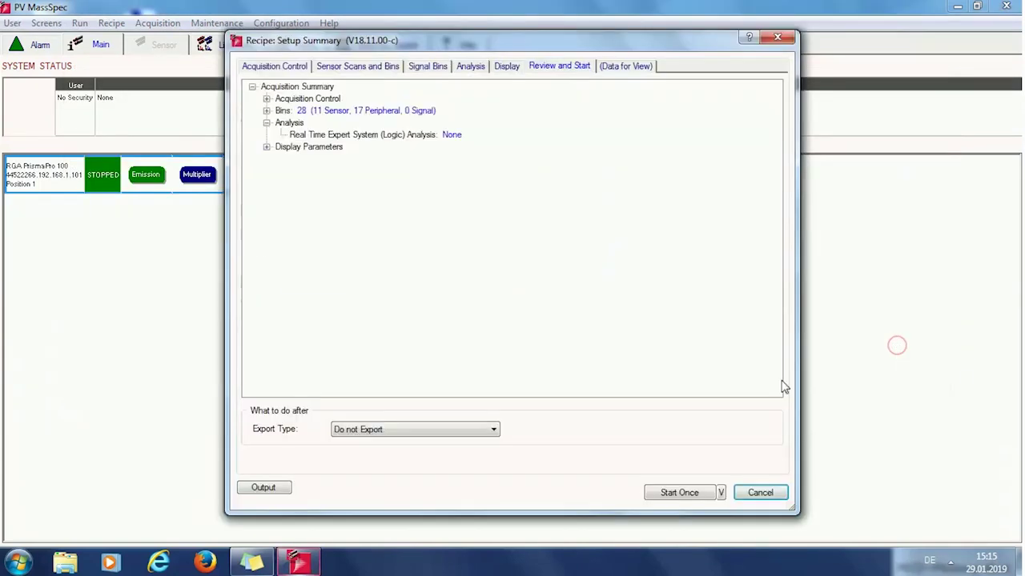
click(679, 492)
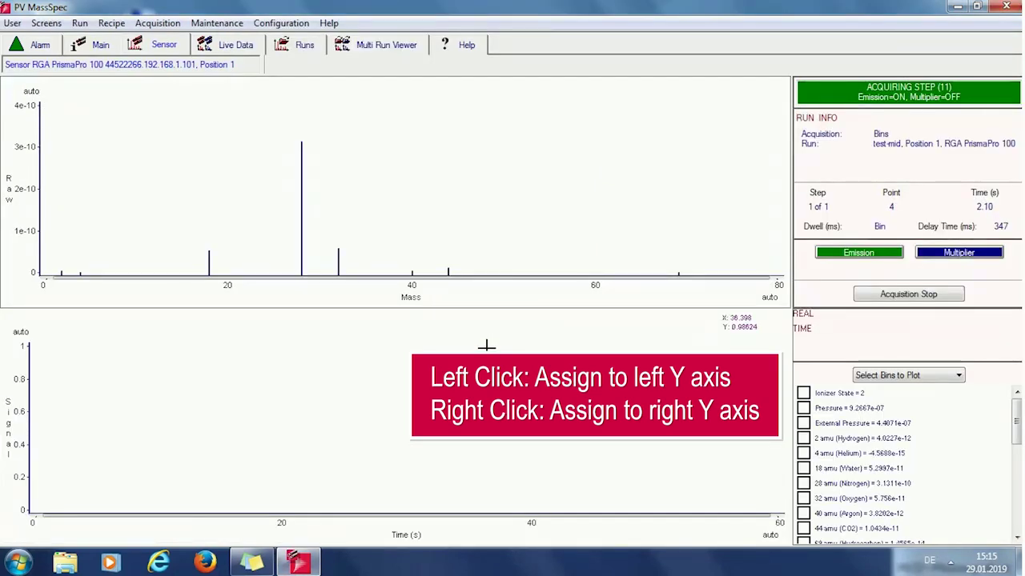
- Plot the hydrogen, helium, water, nitrogen, oxygen, argon and CO2 bins over time on the left Y axis
click(803, 438)
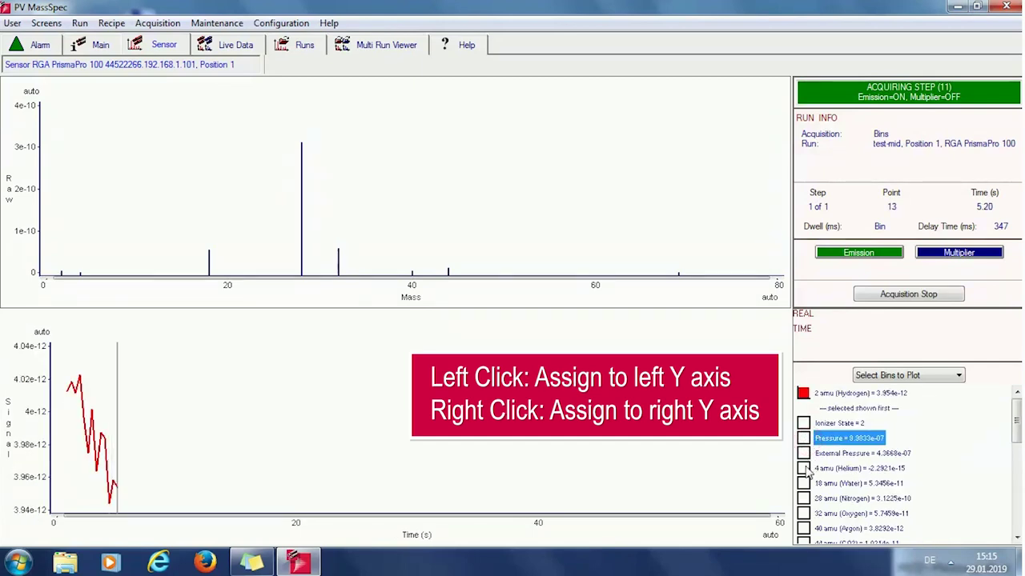
click(803, 468)
click(802, 484)
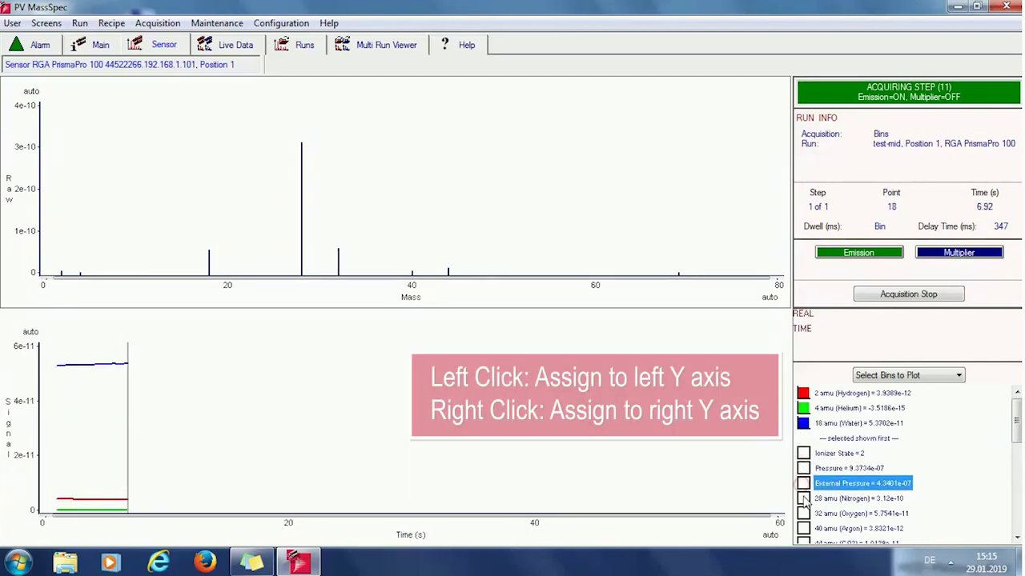
click(803, 498)
click(803, 513)
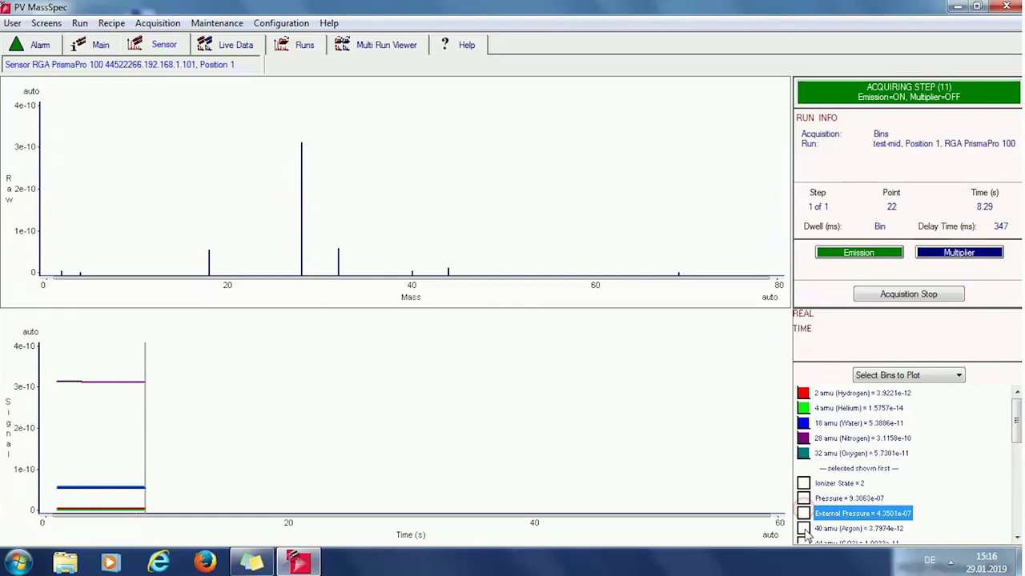
click(803, 529)
scroll(805, 533, down, 1)
click(803, 498)
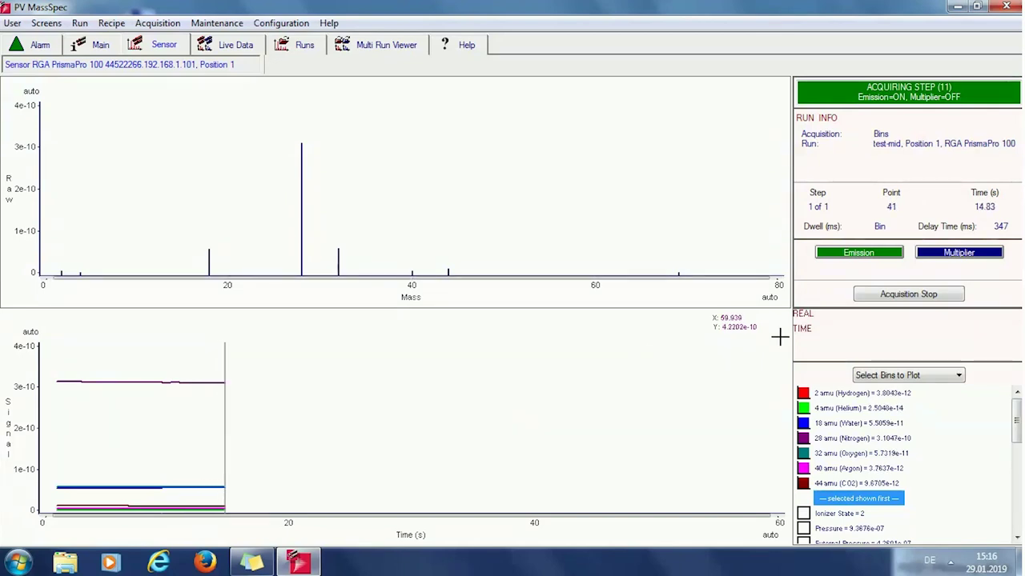
- Stop the running test-mid acquisition and close its saved run
click(917, 301)
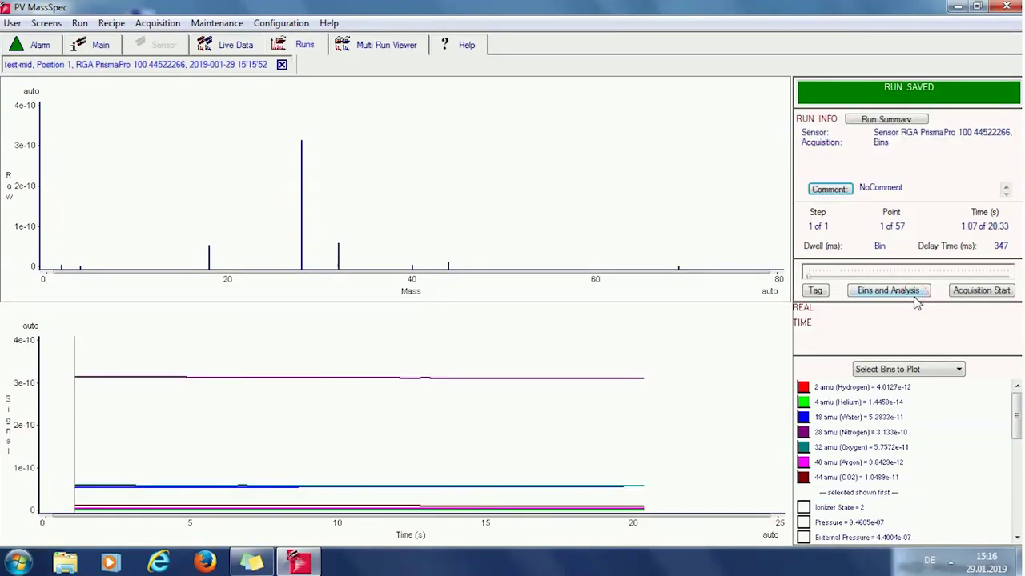
click(282, 64)
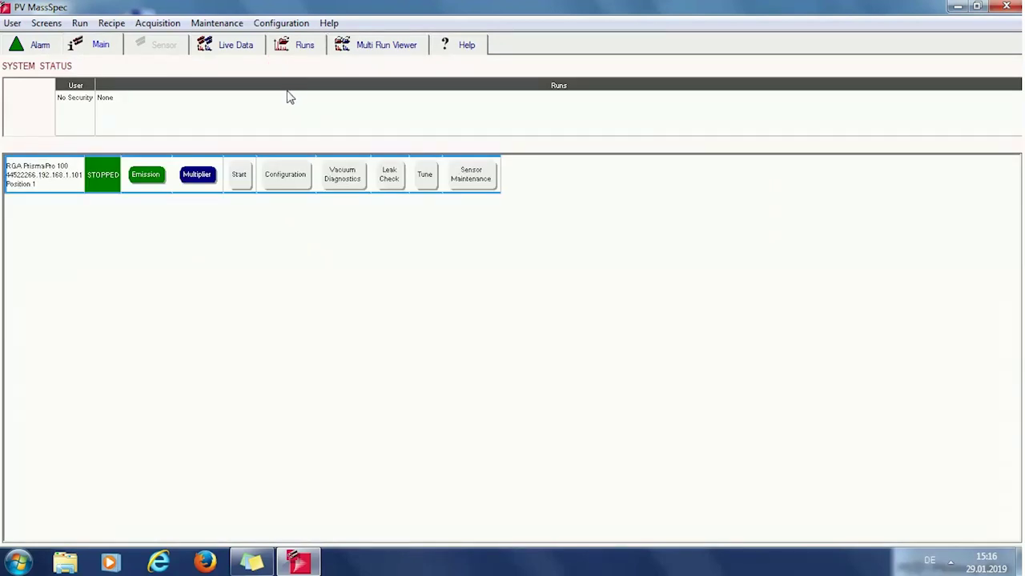
- Switch off the PrismaPro's emission and exit PV MassSpec
click(159, 181)
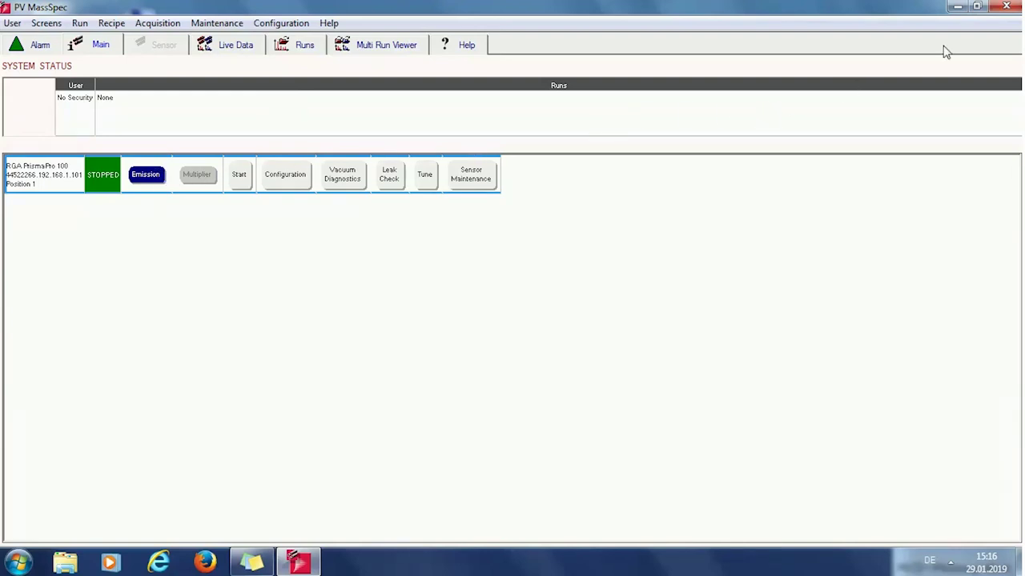
click(1006, 6)
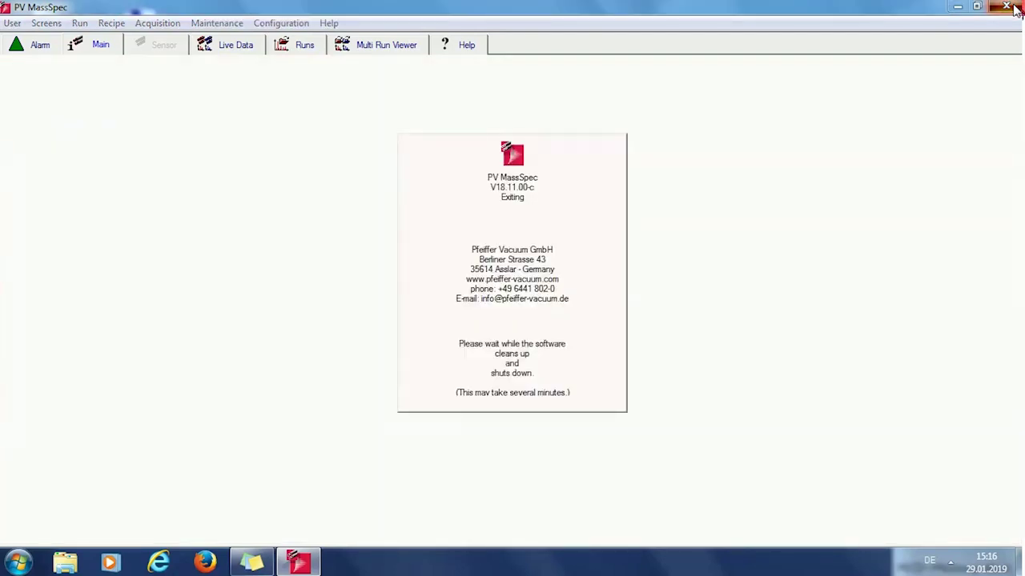